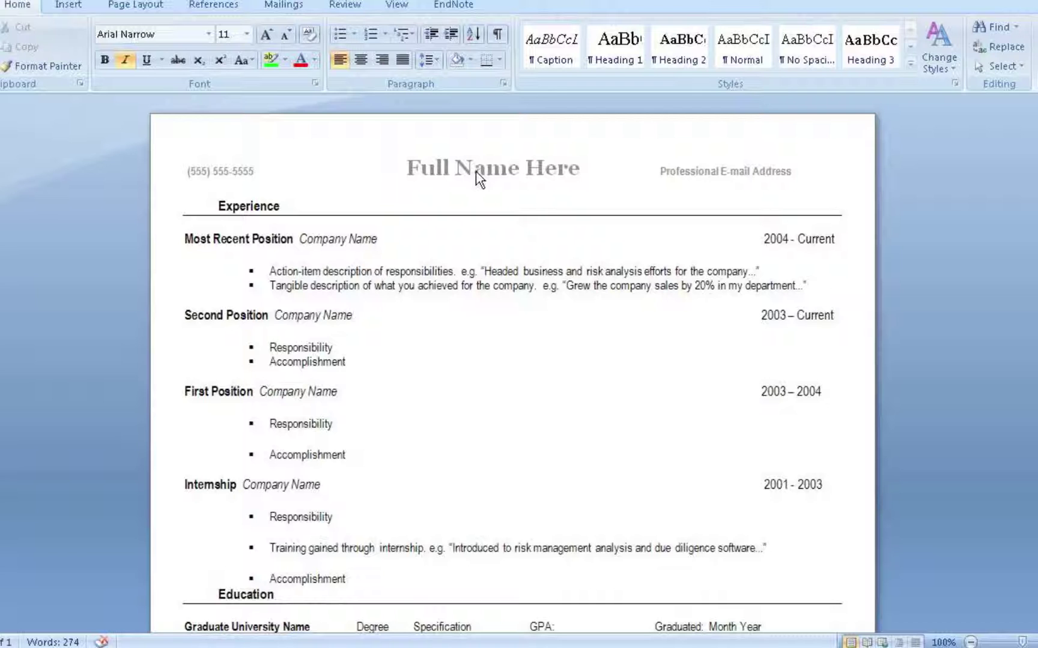
Step: Replace the header's name and e-mail placeholders with the candidate's full name and e-mail address
double_click(414, 169)
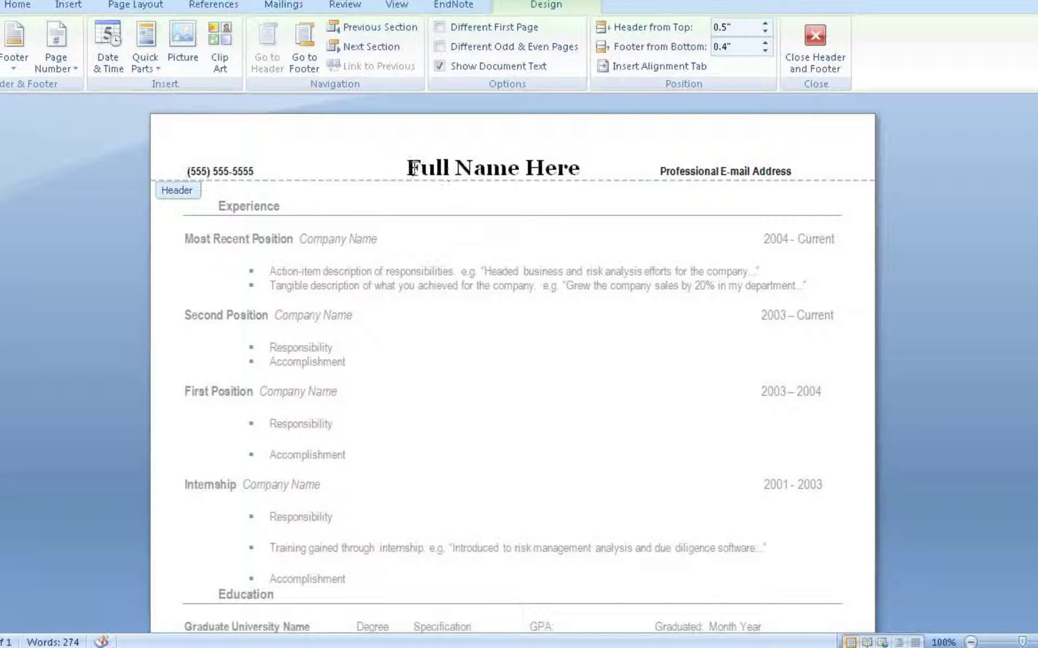
drag(412, 168, 580, 187)
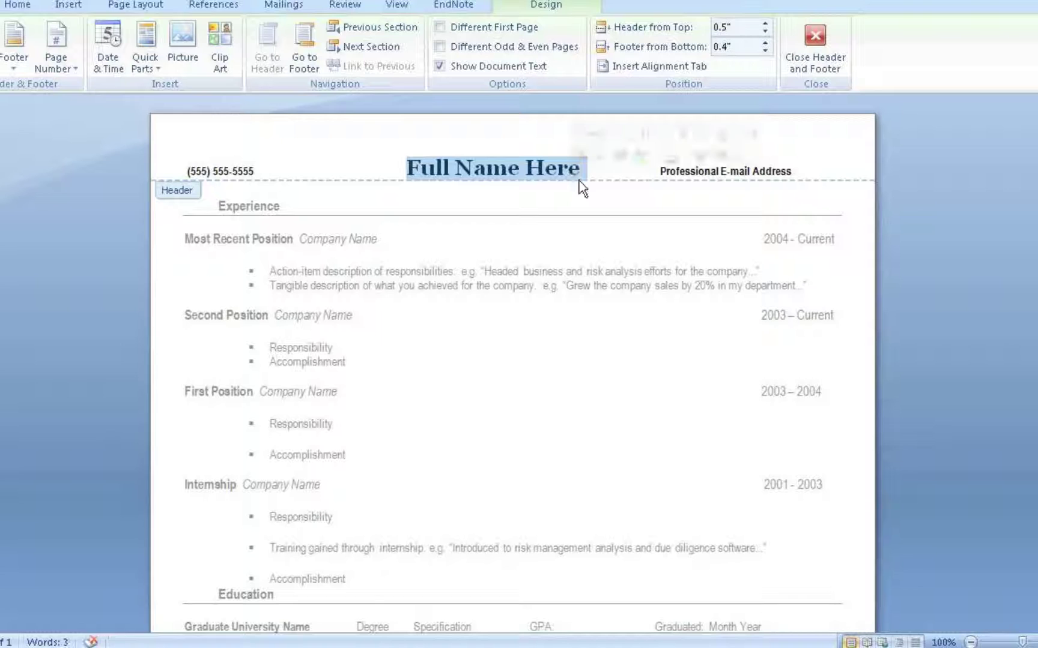
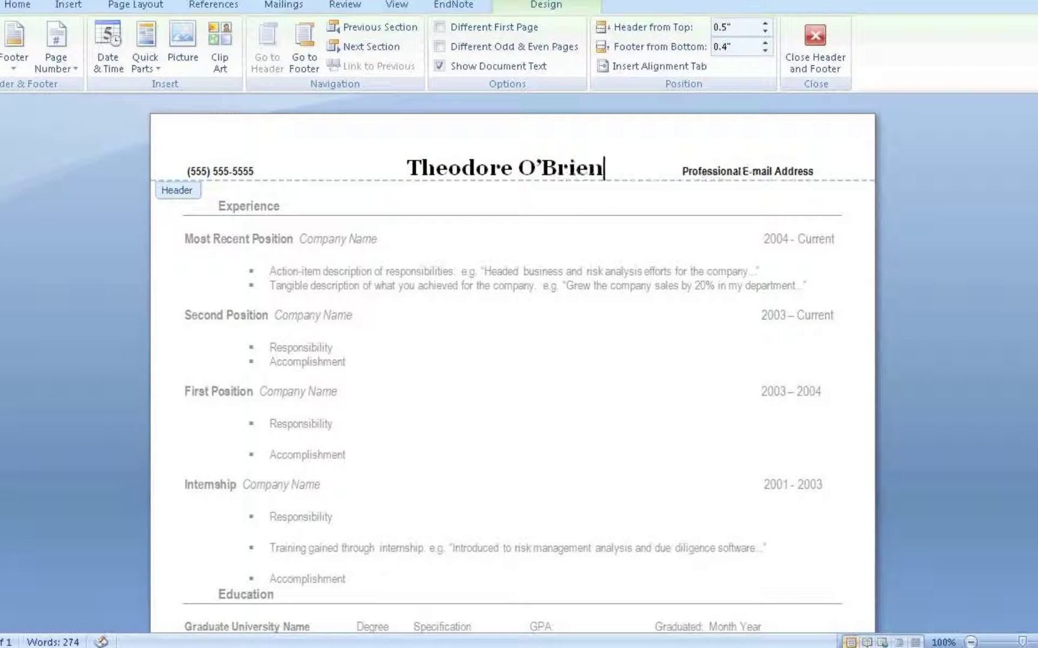
drag(683, 170, 805, 168)
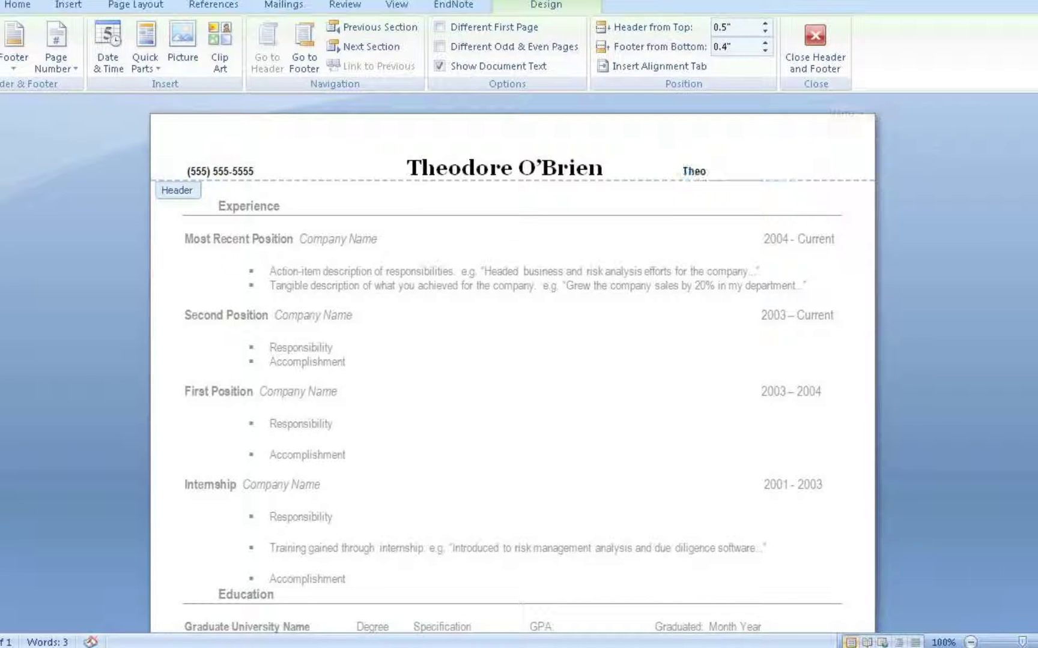
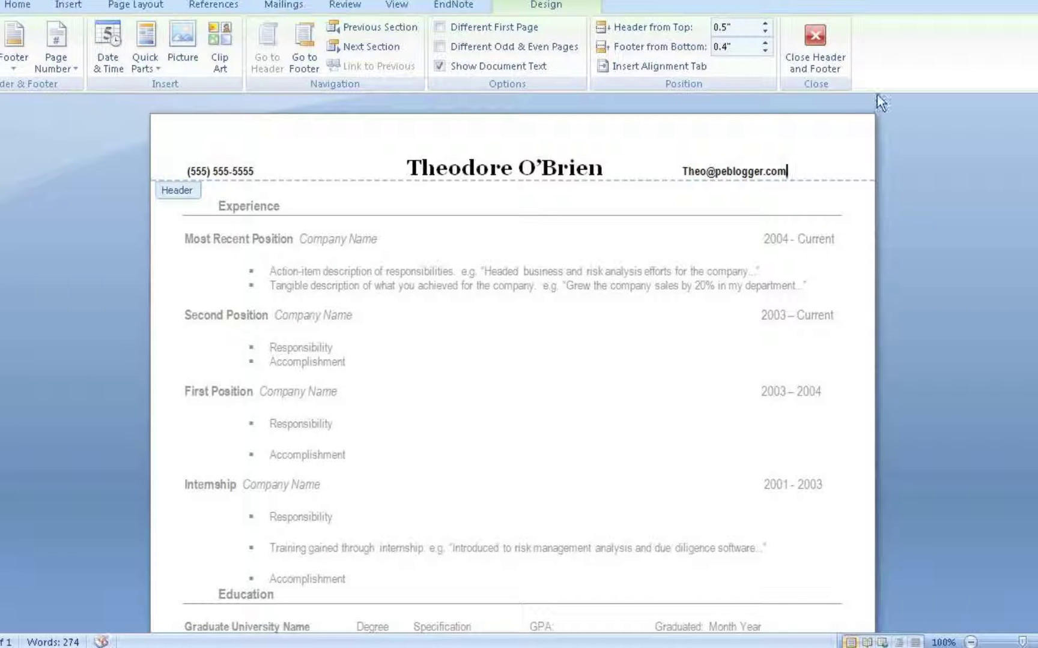
click(807, 49)
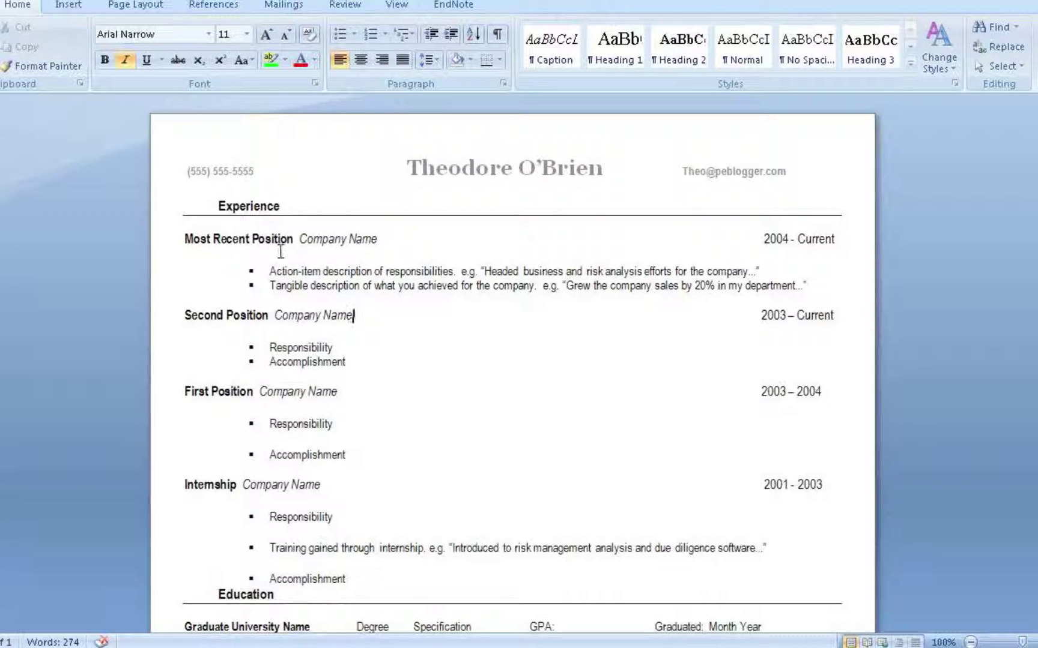
drag(293, 239, 184, 241)
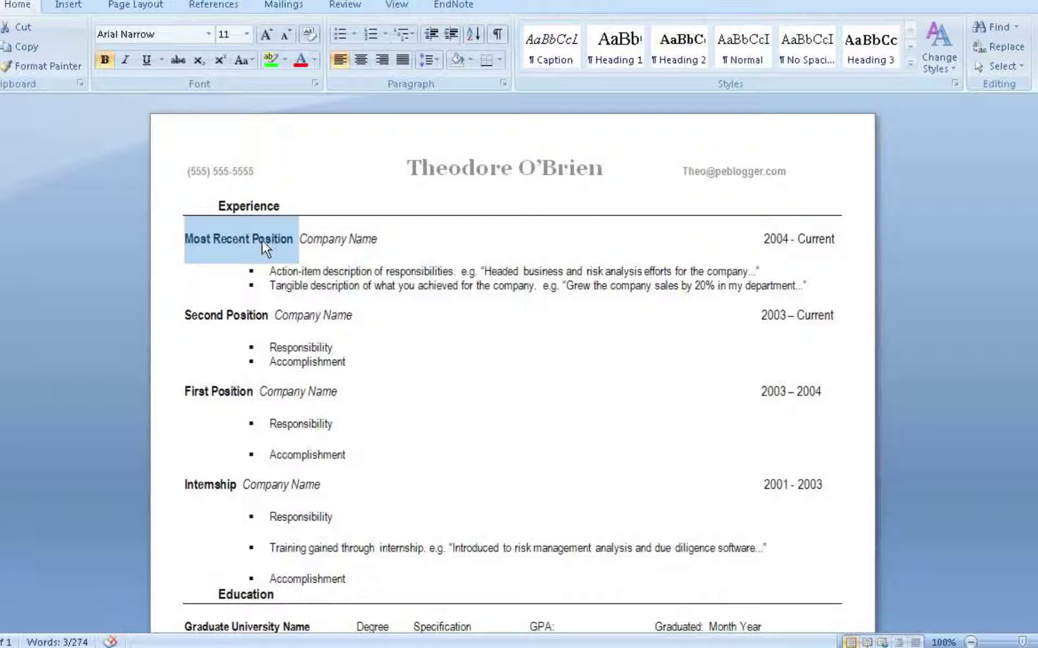
click(315, 239)
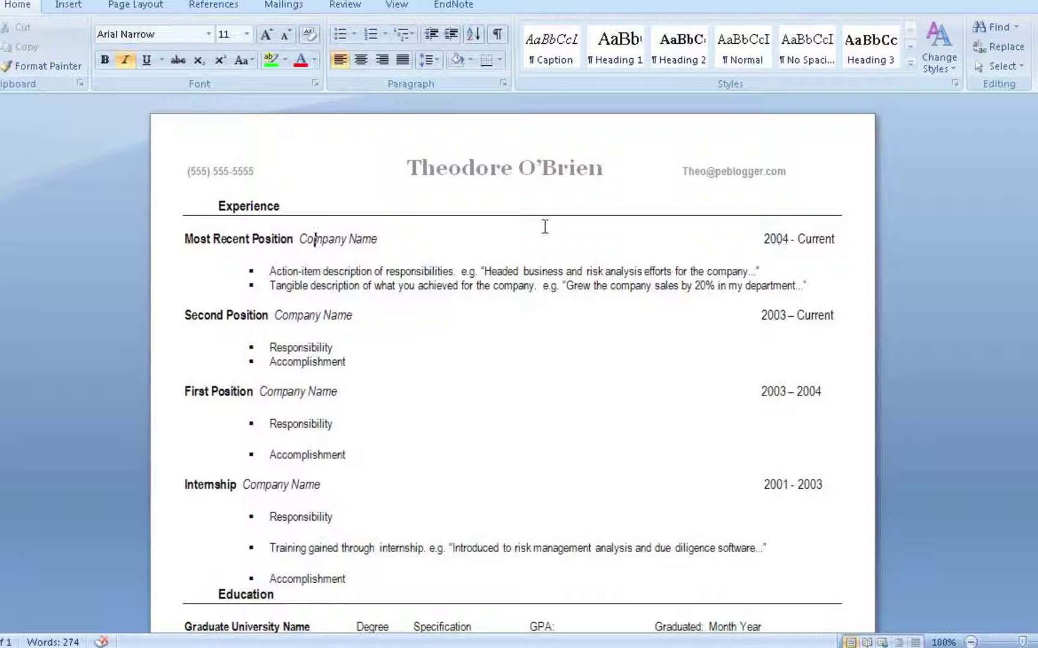
triple_click(316, 240)
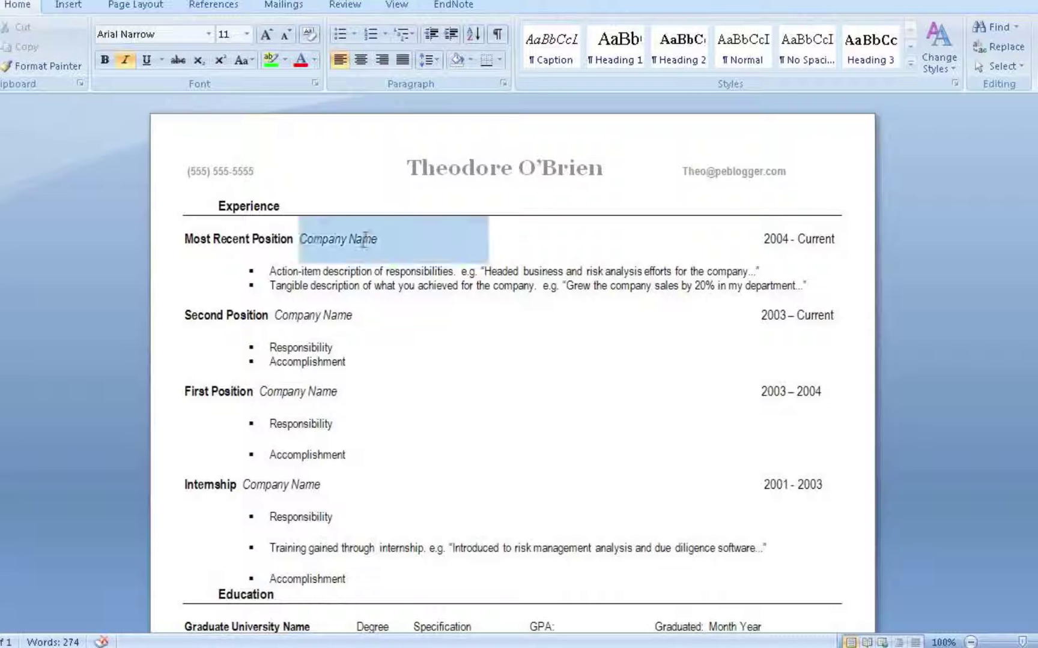
click(377, 241)
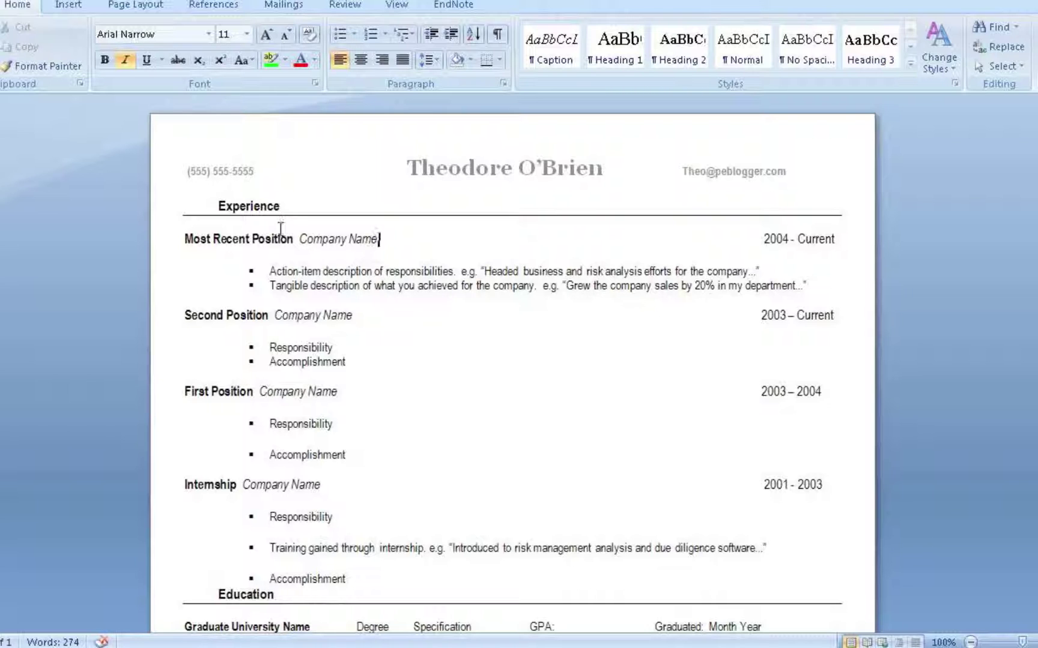
Step: Replace the first Experience entry's placeholders with the title Analyst and company Morgan Stanley
click(294, 241)
click(292, 240)
drag(293, 239, 188, 241)
text(Analay)
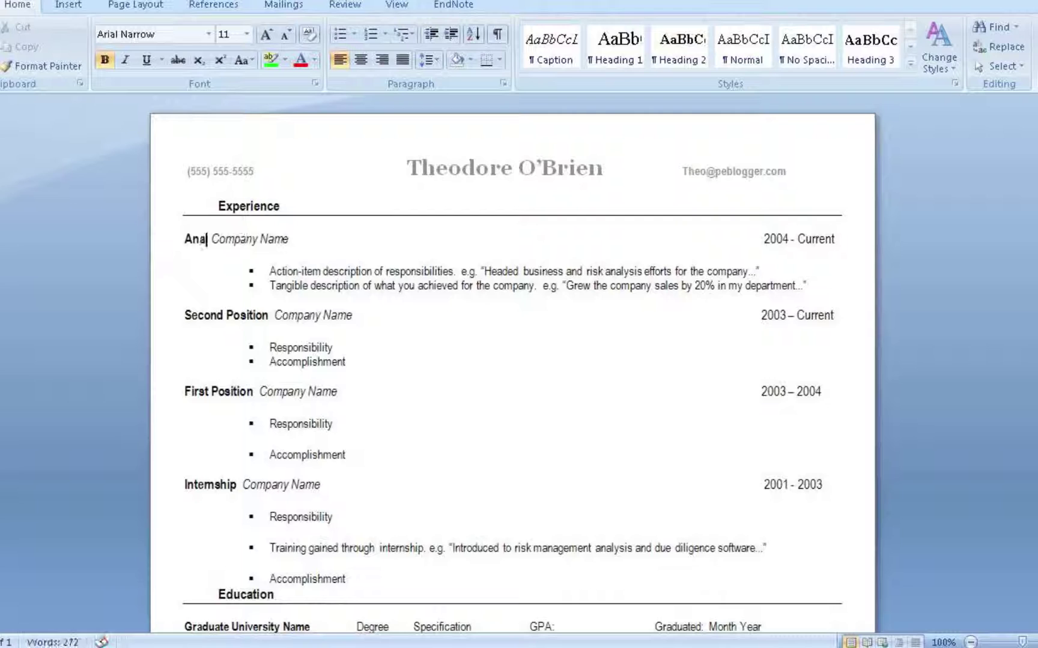
key(BackSpace)
key(BackSpace)
text(yst)
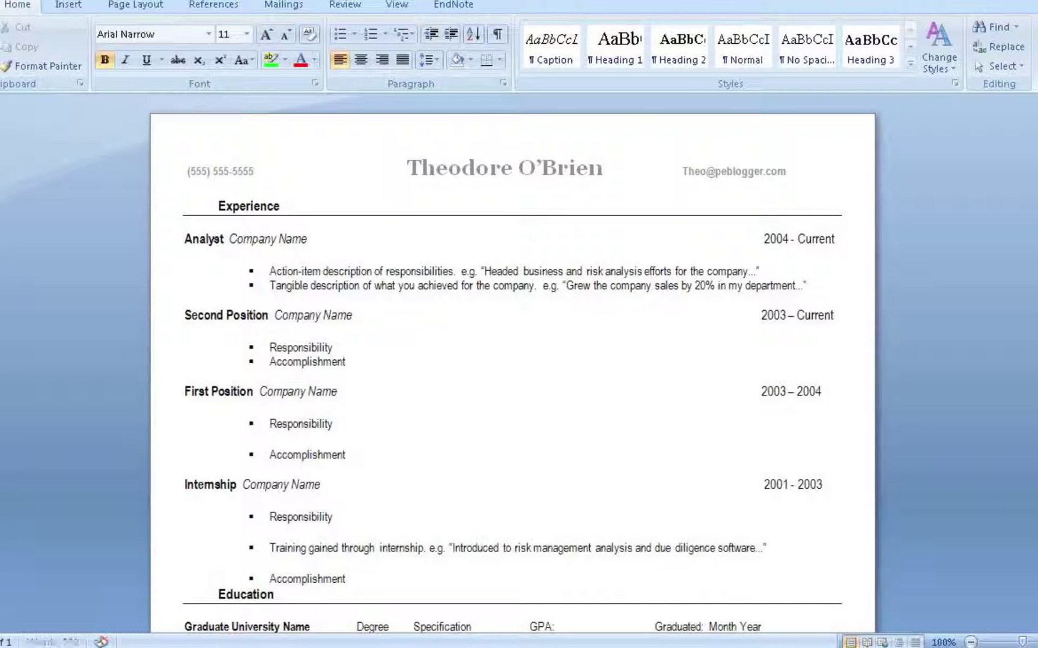
drag(230, 240, 307, 245)
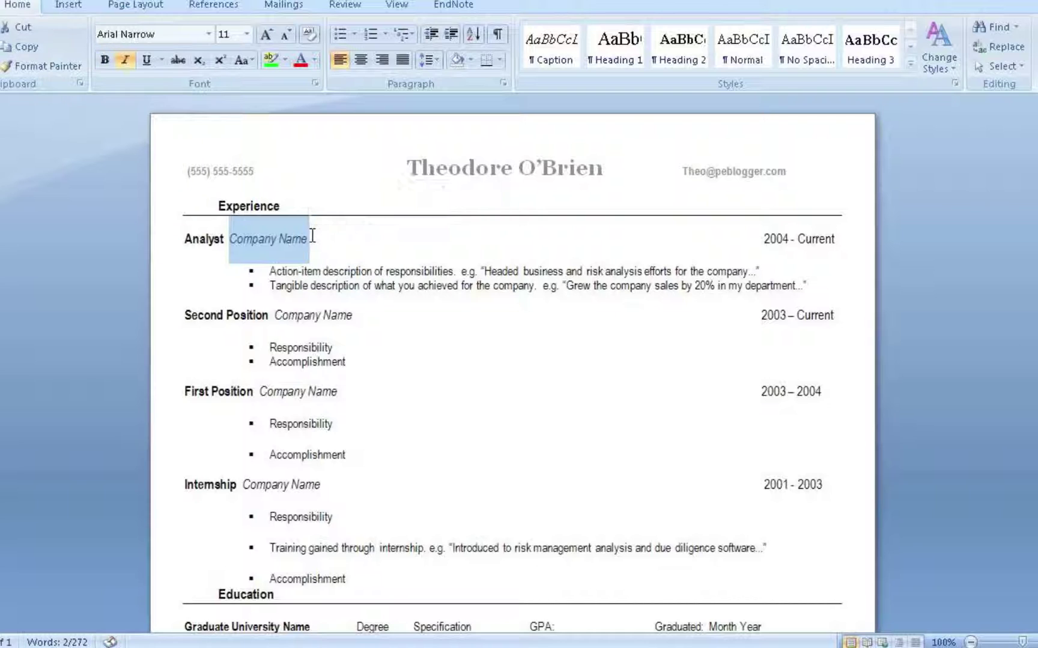
text(Morgan Stanley)
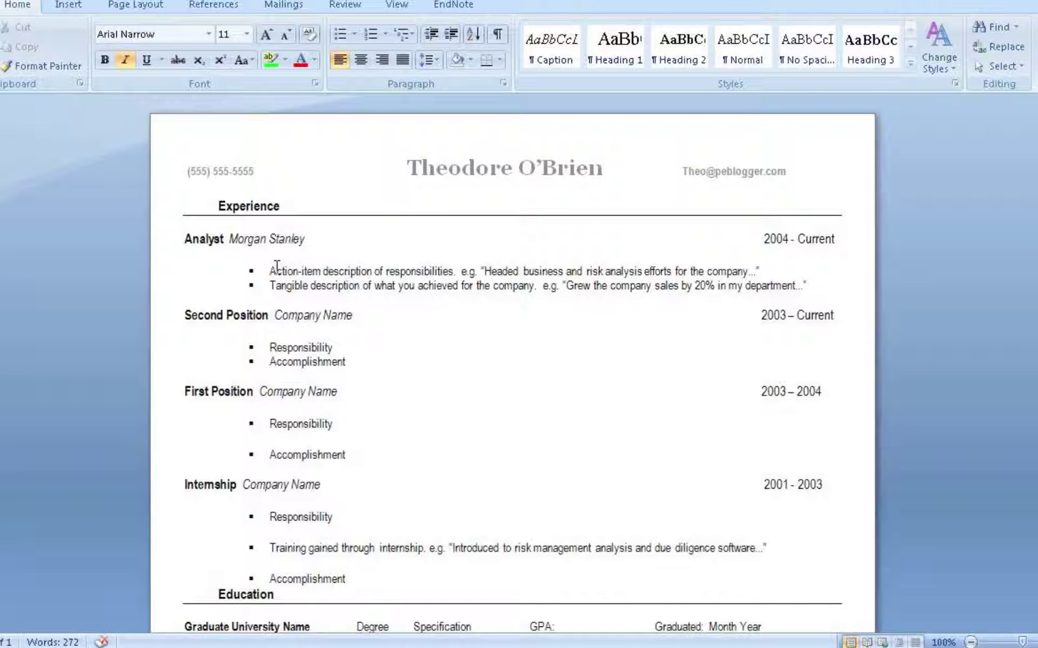
click(272, 270)
click(269, 285)
click(566, 286)
Step: Replace the second entry's placeholders with 'Fund Marketer' and 'Third Party Marketers United'
click(186, 307)
drag(186, 308, 269, 321)
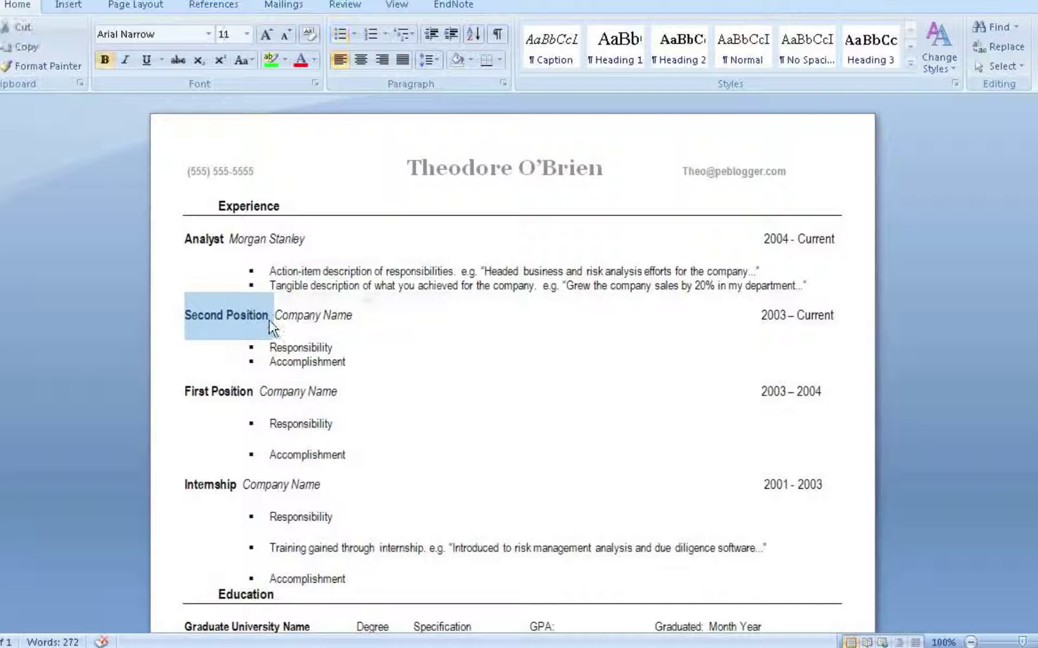
text(Fund Market)
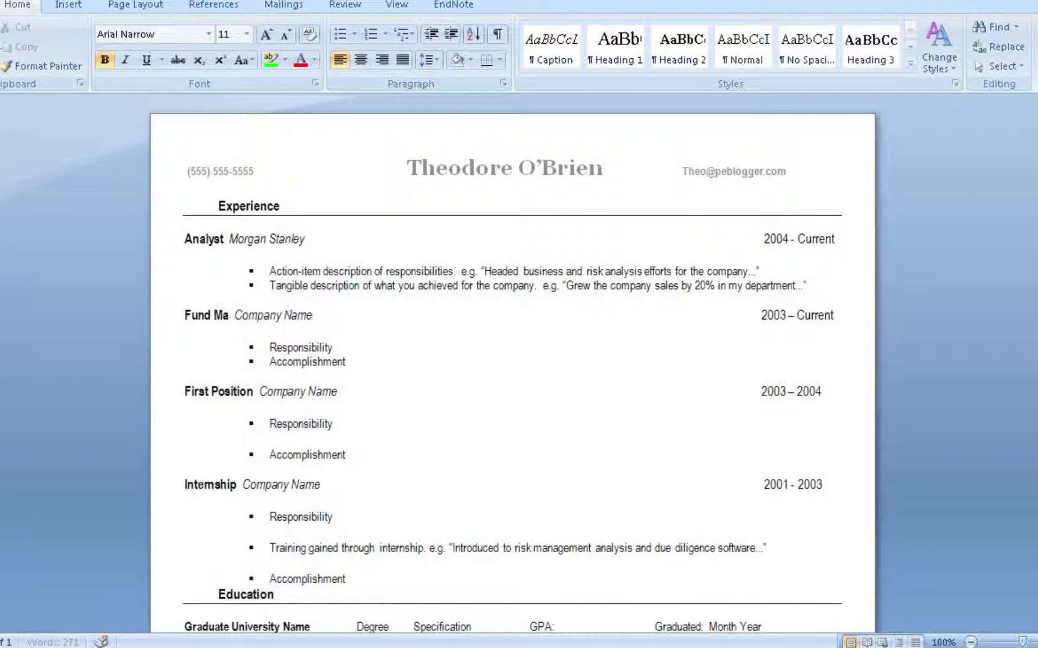
text(er)
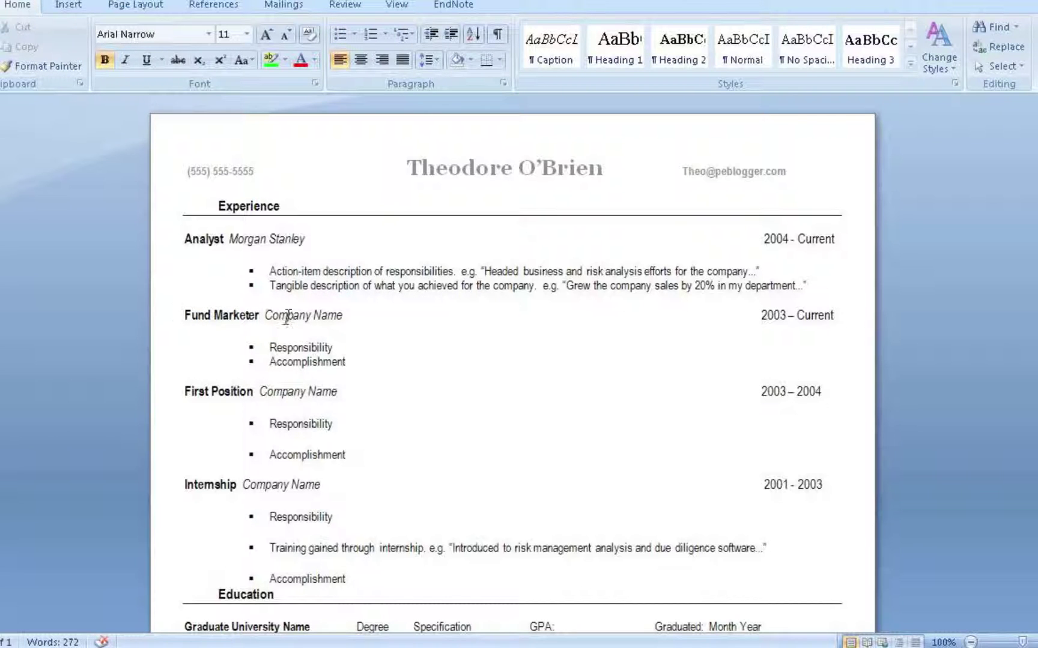
drag(265, 315, 347, 315)
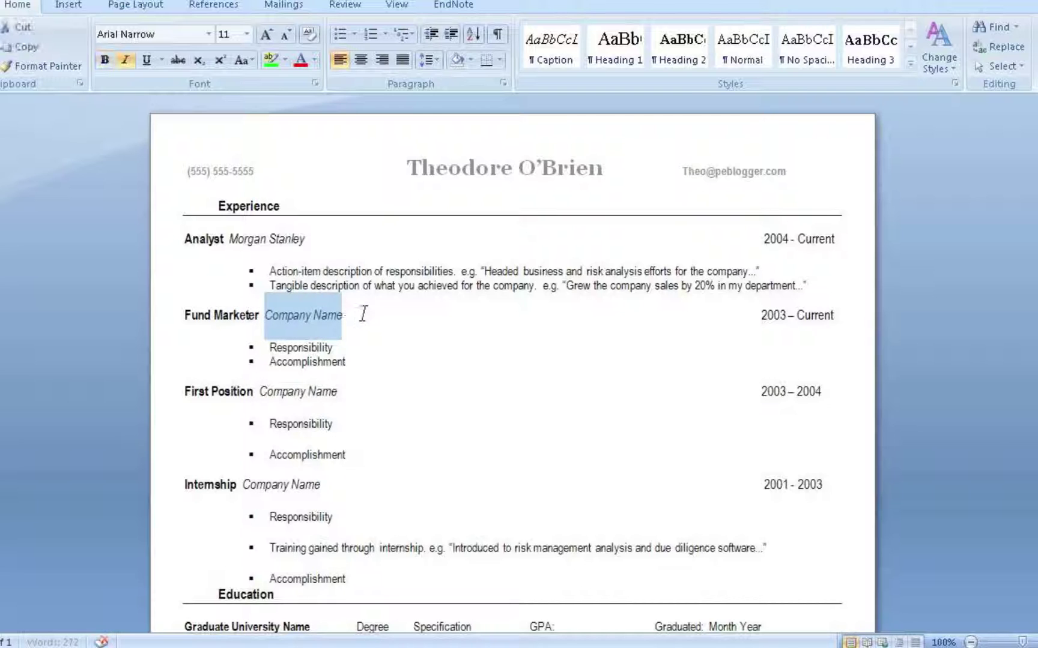
text(Third Part)
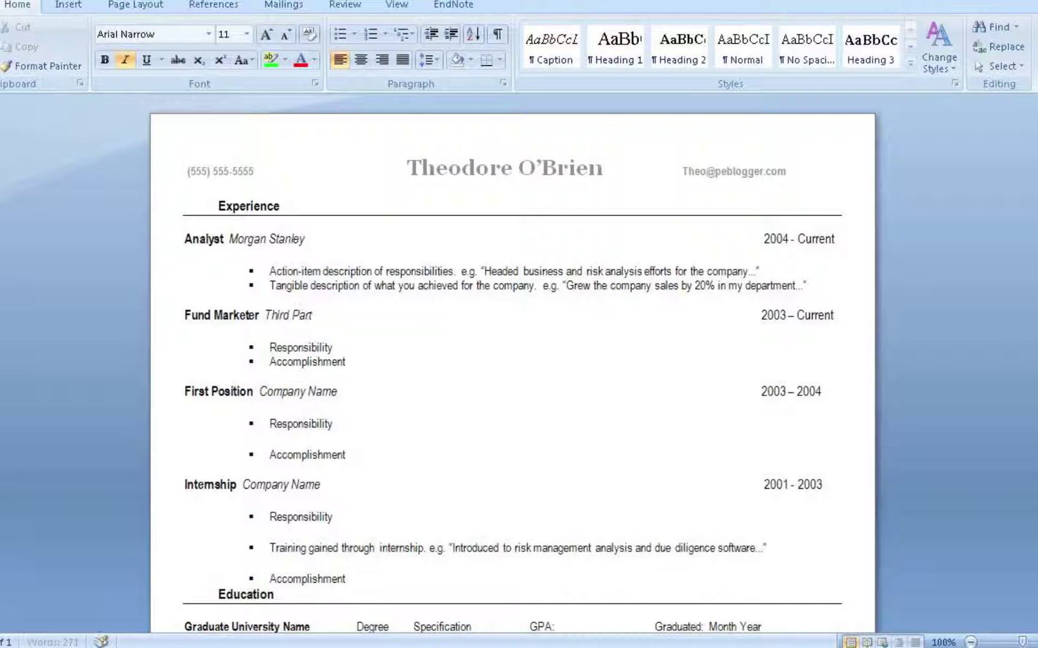
text(y Marketers)
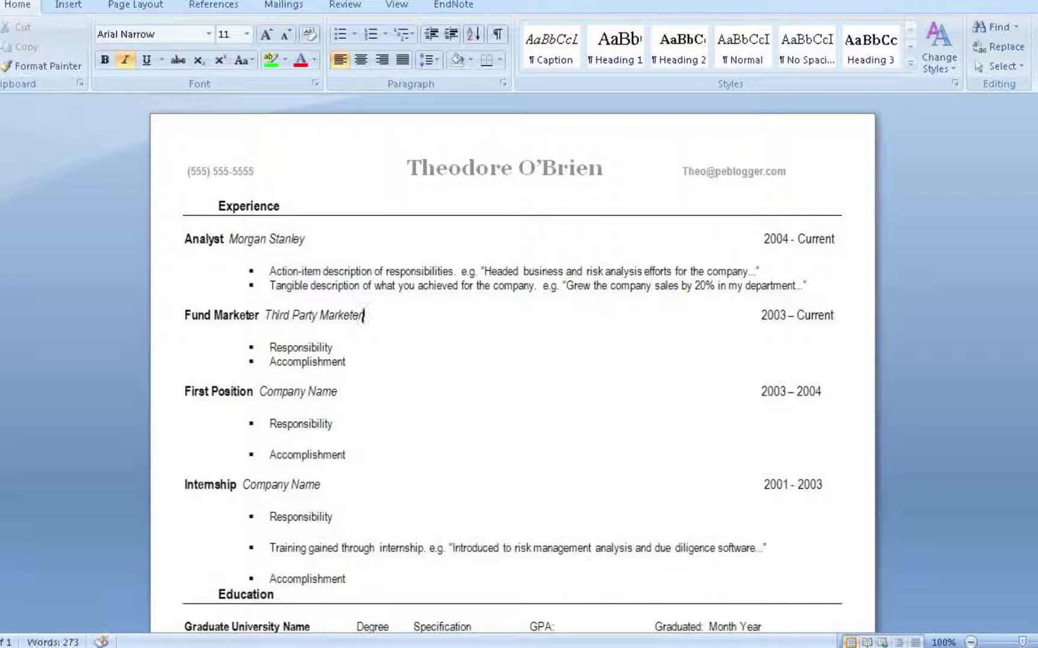
text( United)
drag(269, 347, 334, 363)
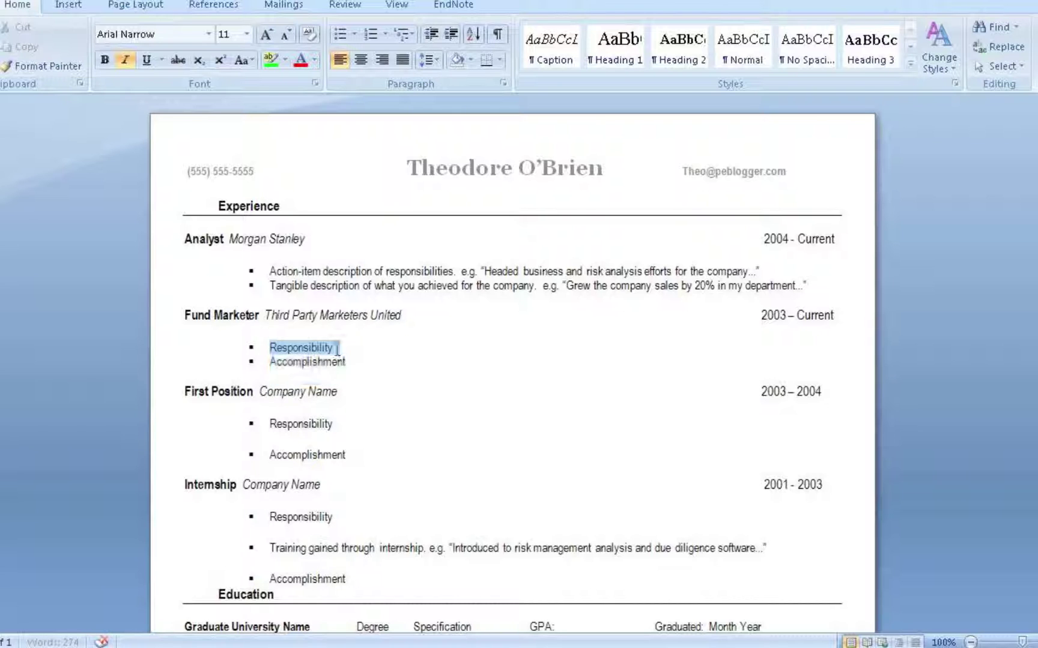
drag(337, 348, 338, 348)
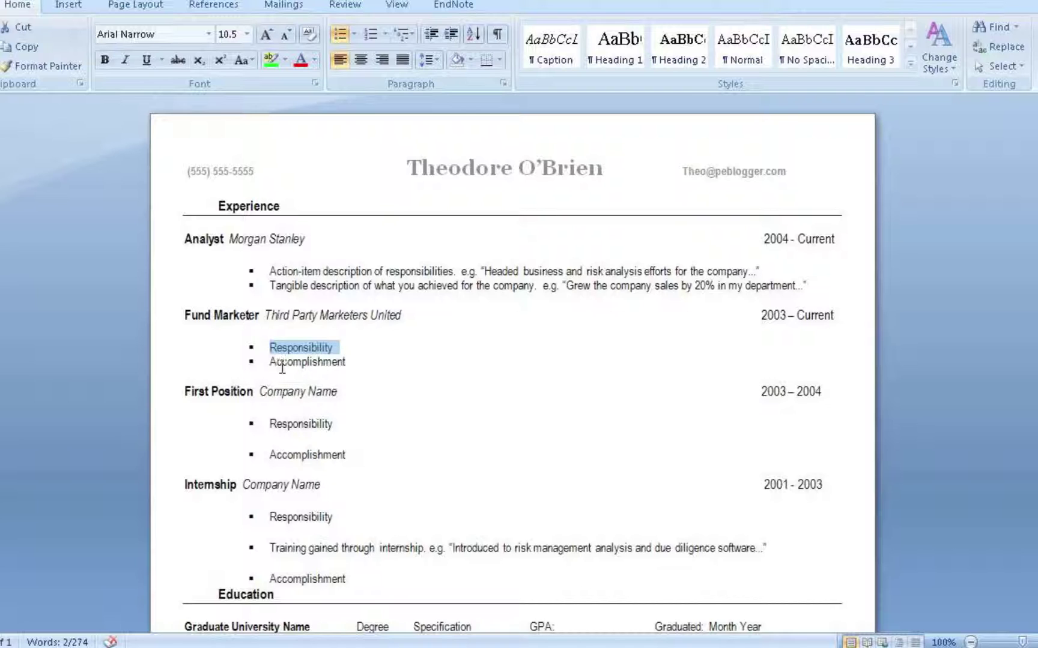
drag(251, 394, 192, 396)
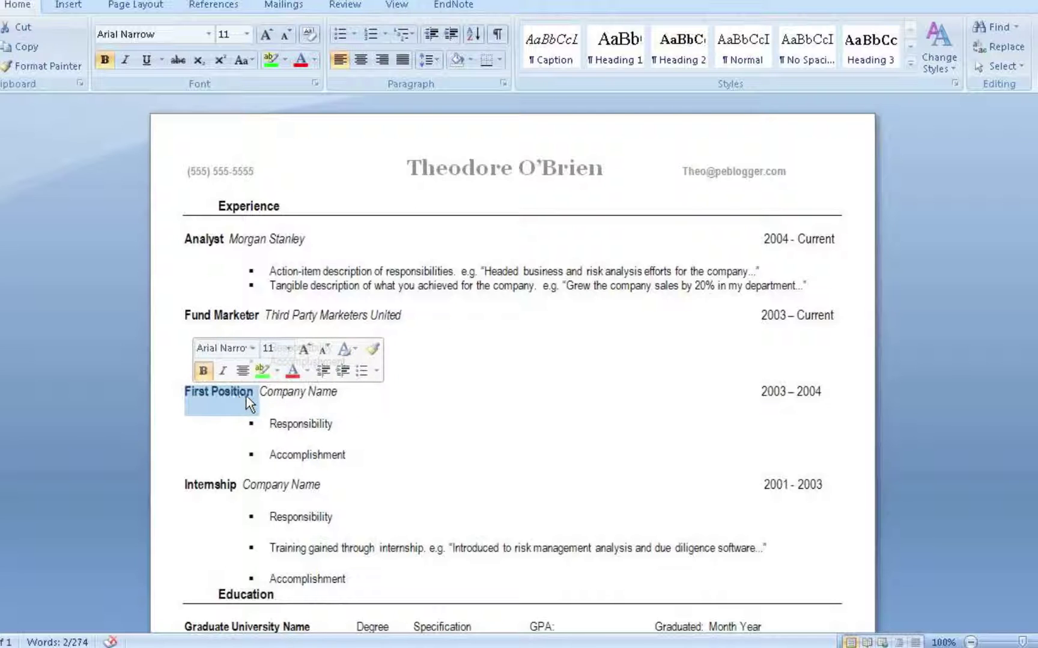
Step: Overwrite 'First Position' with 'Public Relations' in the third Experience entry
text(Public Rel)
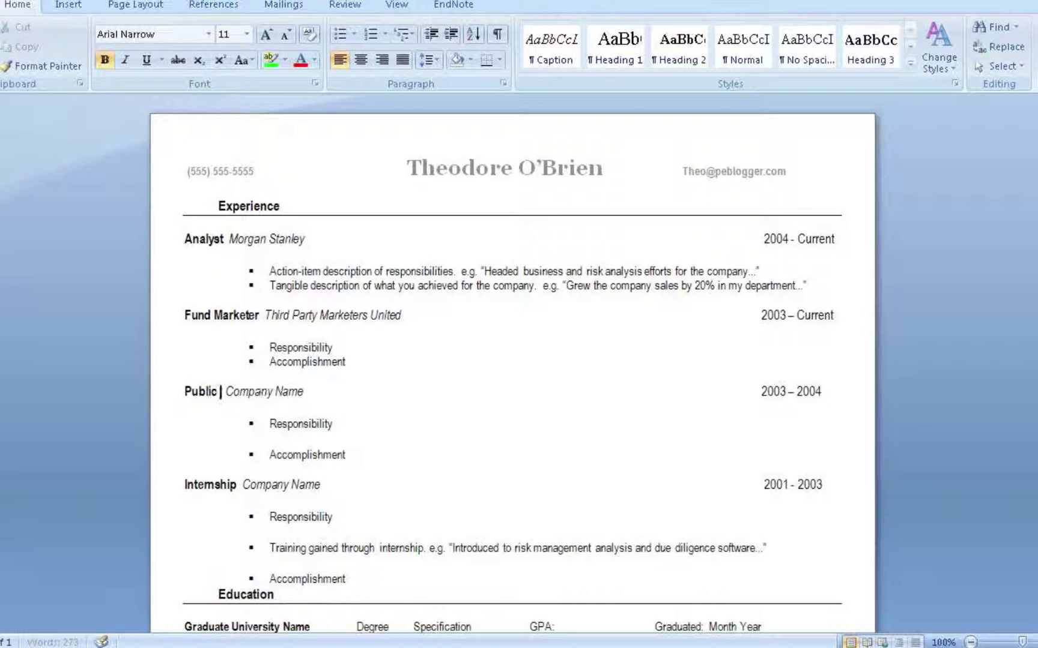
text(ations)
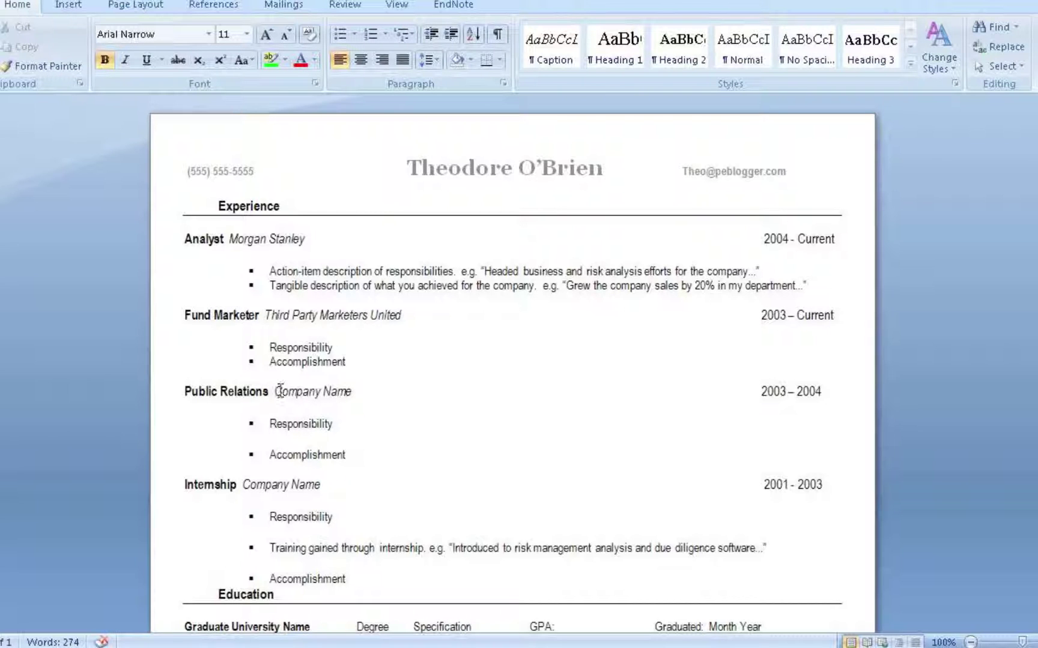
click(275, 392)
Step: Replace the Internship entry's Company Name placeholder with KKR
drag(243, 487, 322, 482)
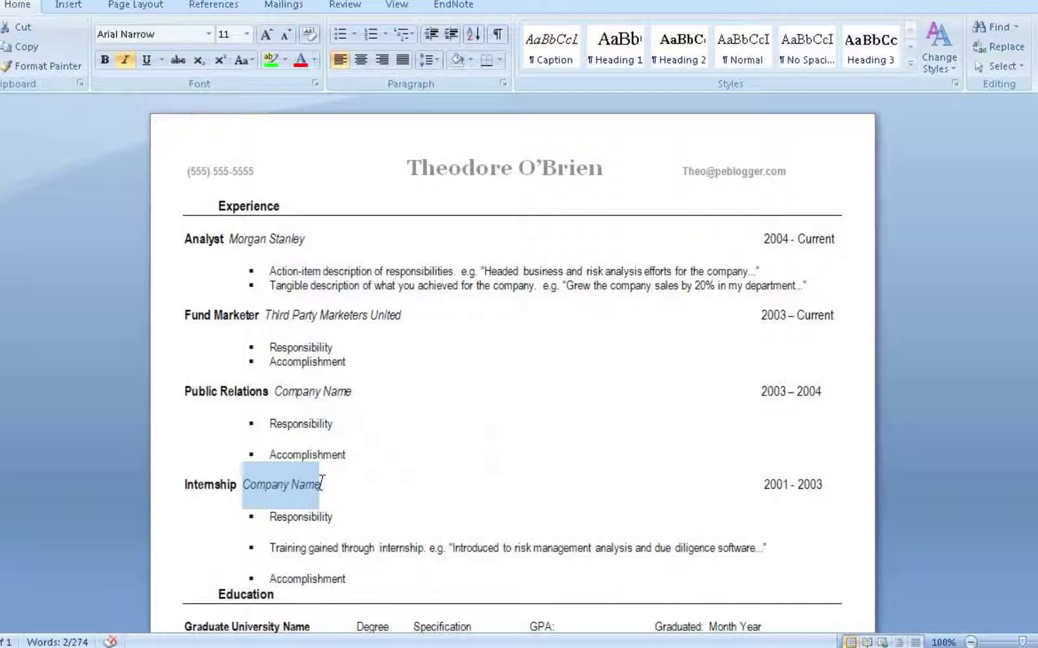
text(KKR)
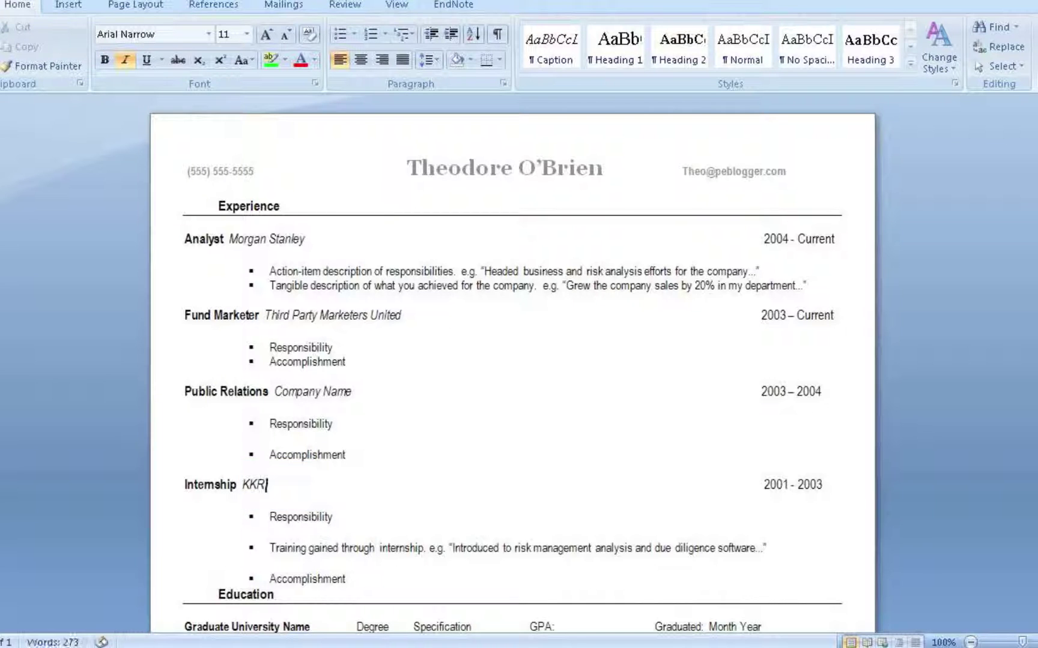
click(271, 516)
Step: Scroll down to Education and select a word in the Graduate University Name line
scroll(270, 565, down, 3)
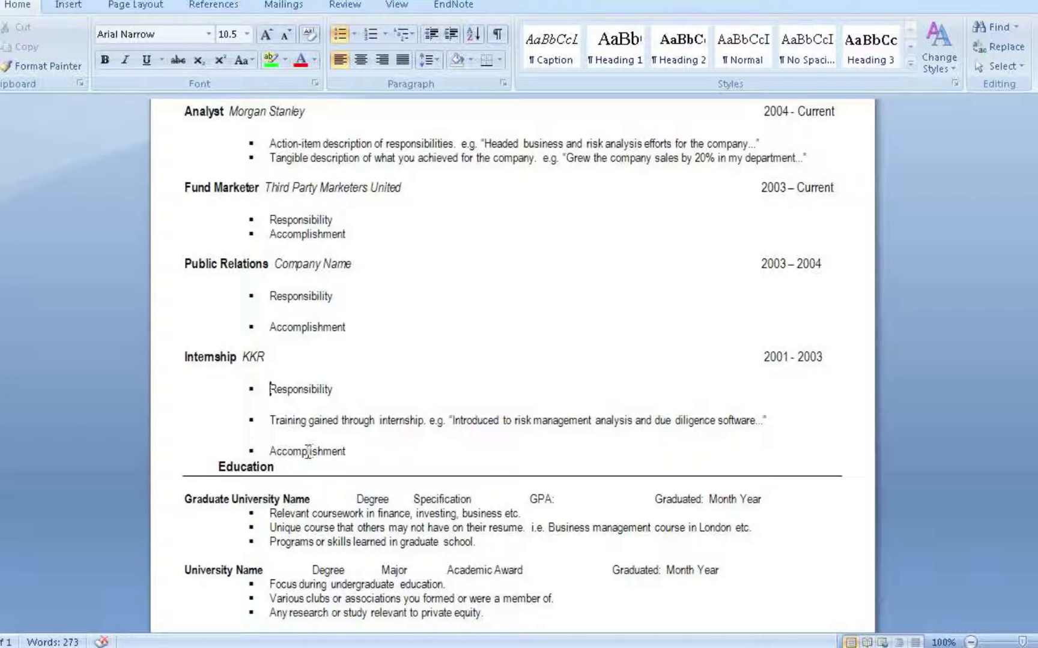
scroll(311, 449, down, 3)
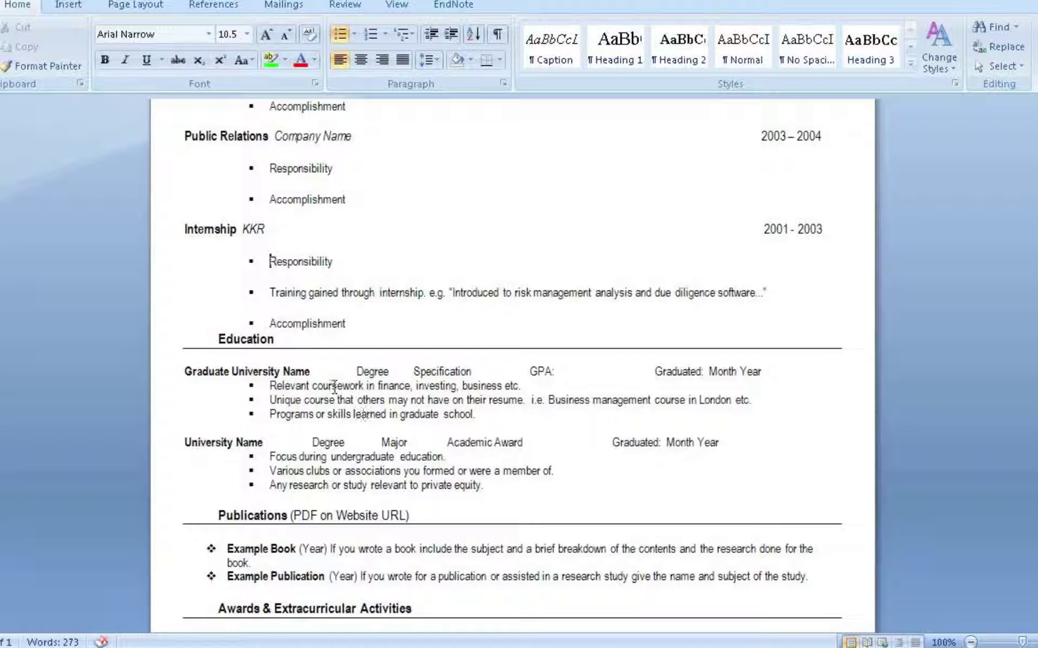
click(260, 371)
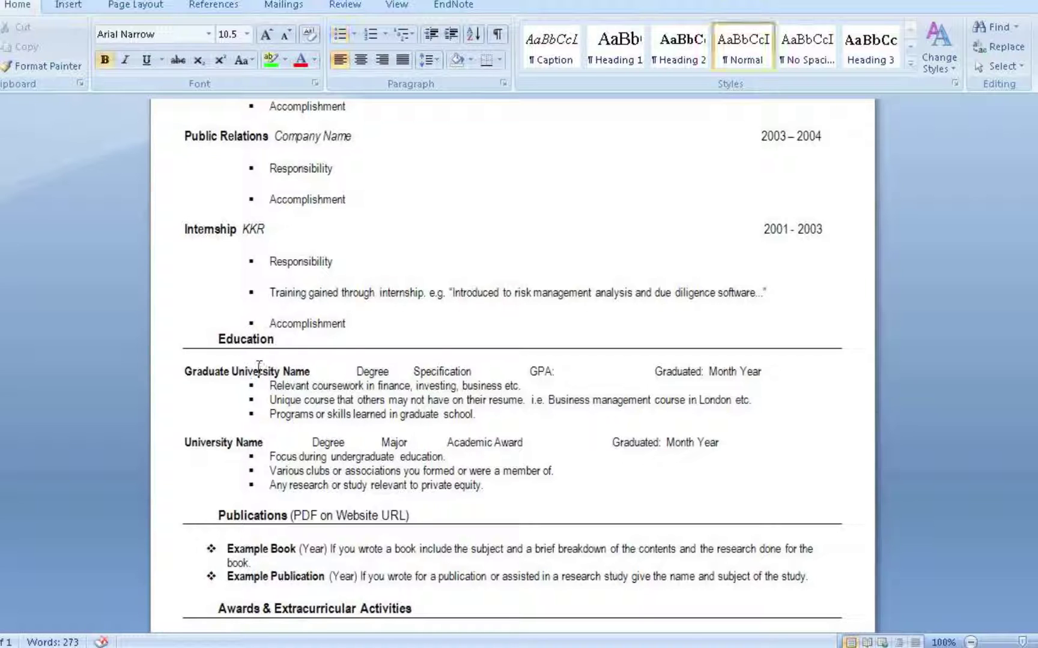
double_click(255, 371)
Step: Replace 'Graduate University Name' with 'Harvard Business School' in the Education section
drag(184, 371, 300, 370)
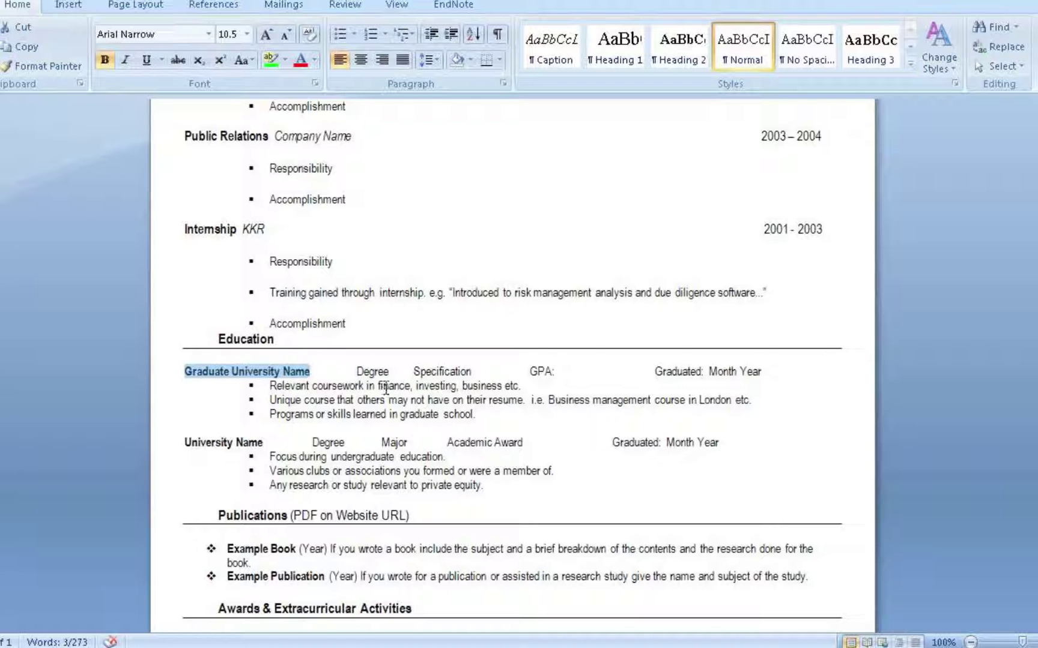
text(Harvard B)
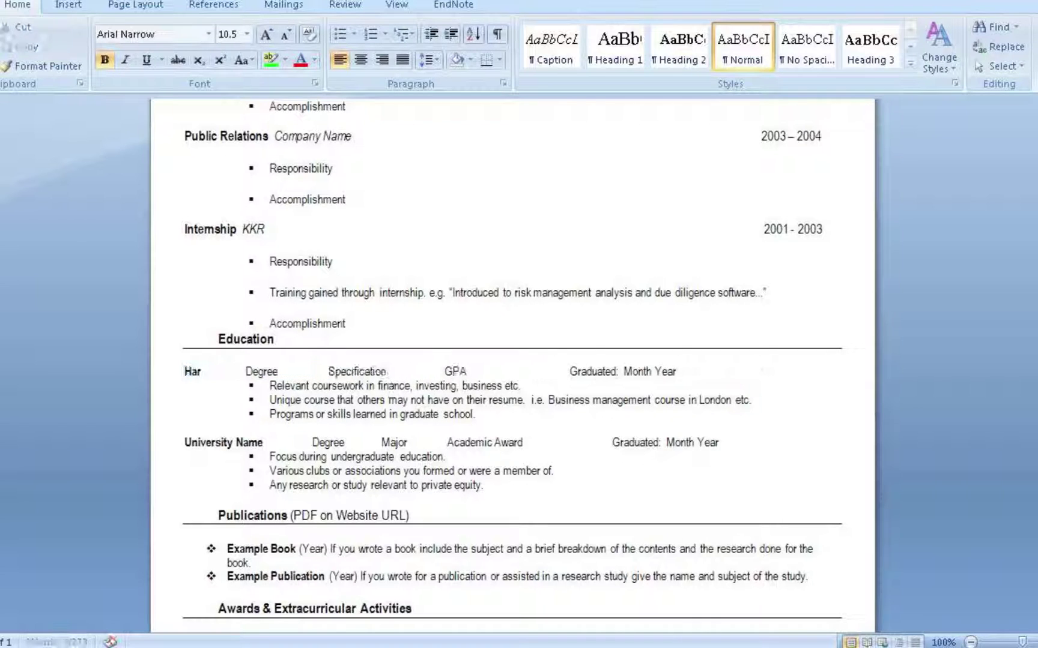
text(usiness S)
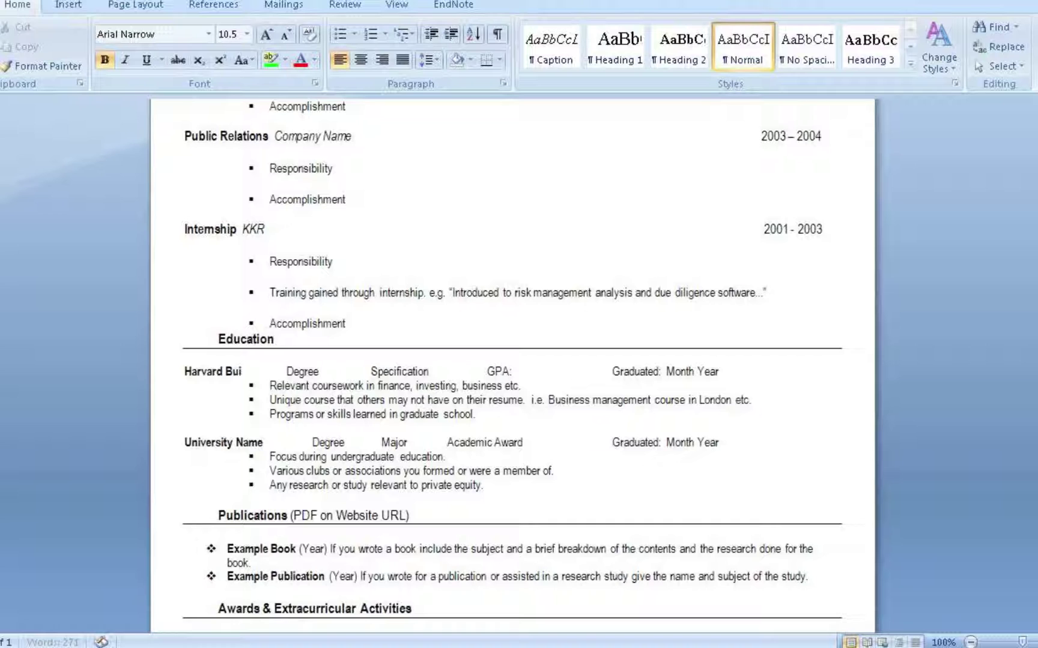
text(chool)
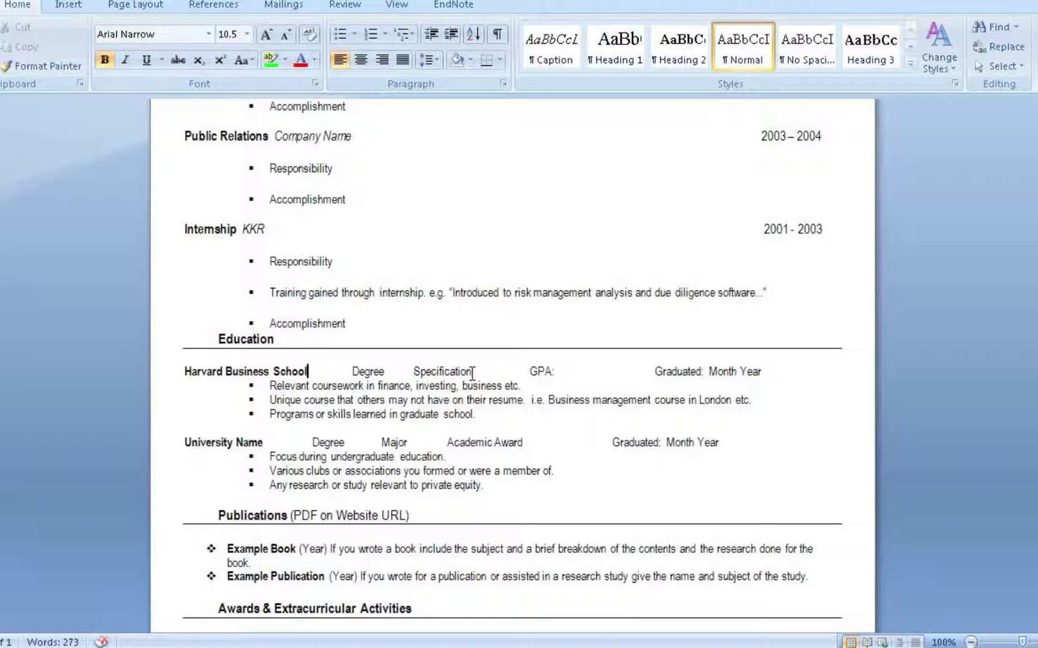
click(499, 380)
click(559, 370)
click(765, 372)
click(497, 417)
Step: Replace the second Education line's University Name placeholder with 'Yale University'
drag(185, 442, 268, 449)
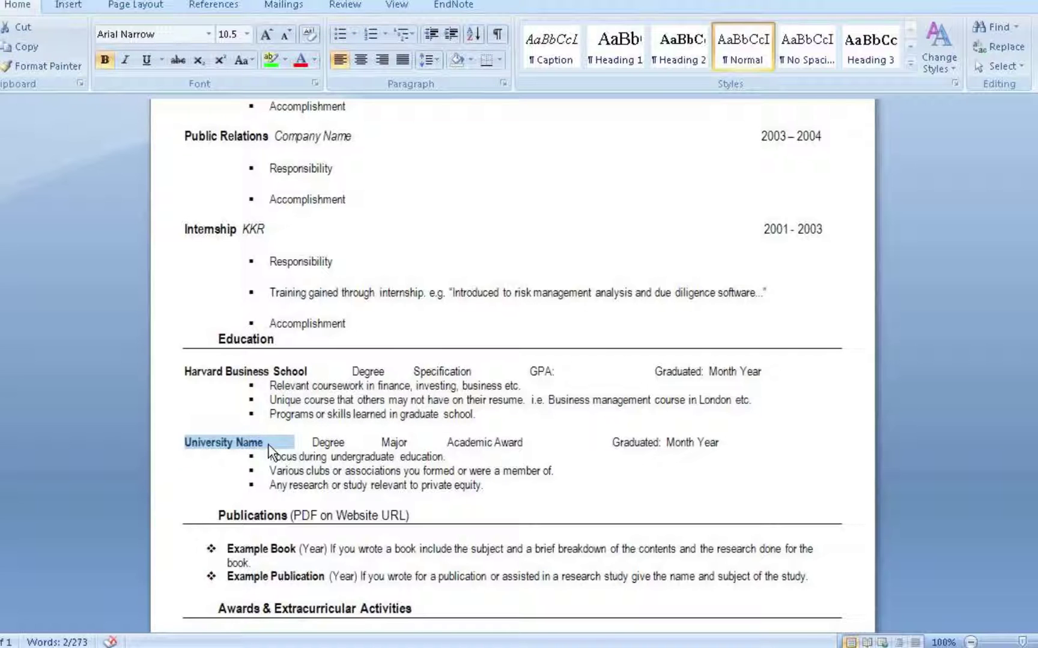
text(Ya)
key(BackSpace)
text(ale)
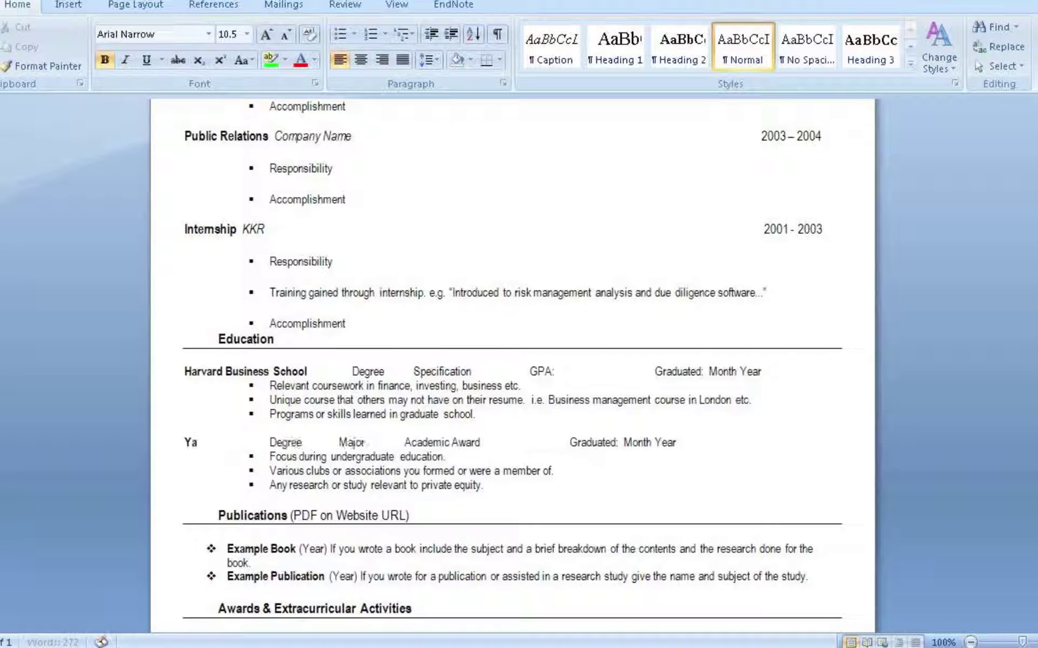
text( Universit)
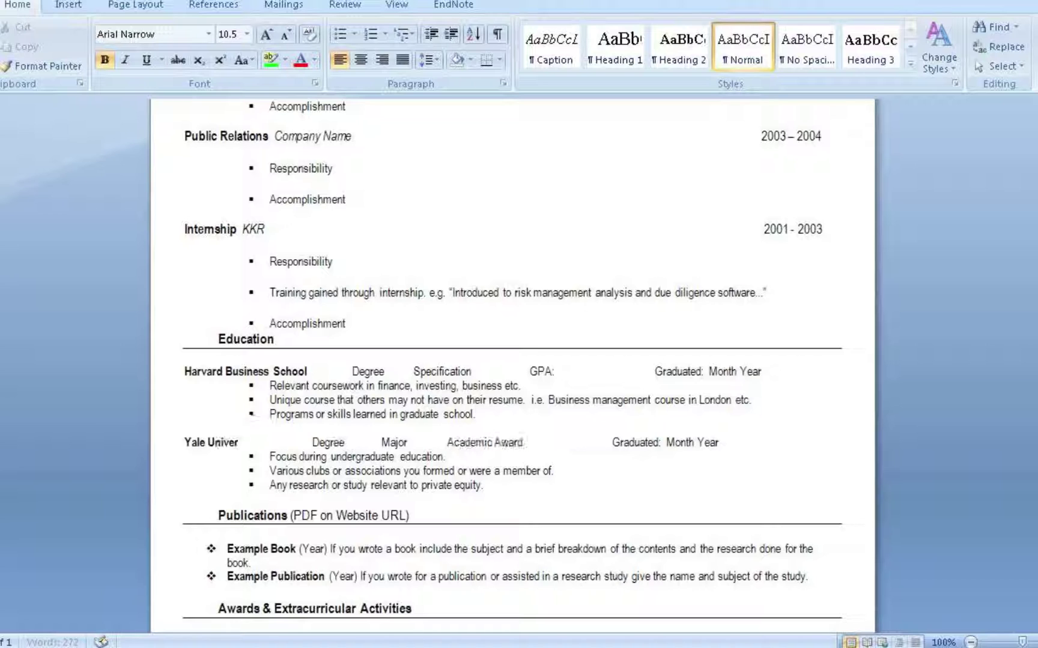
text(y)
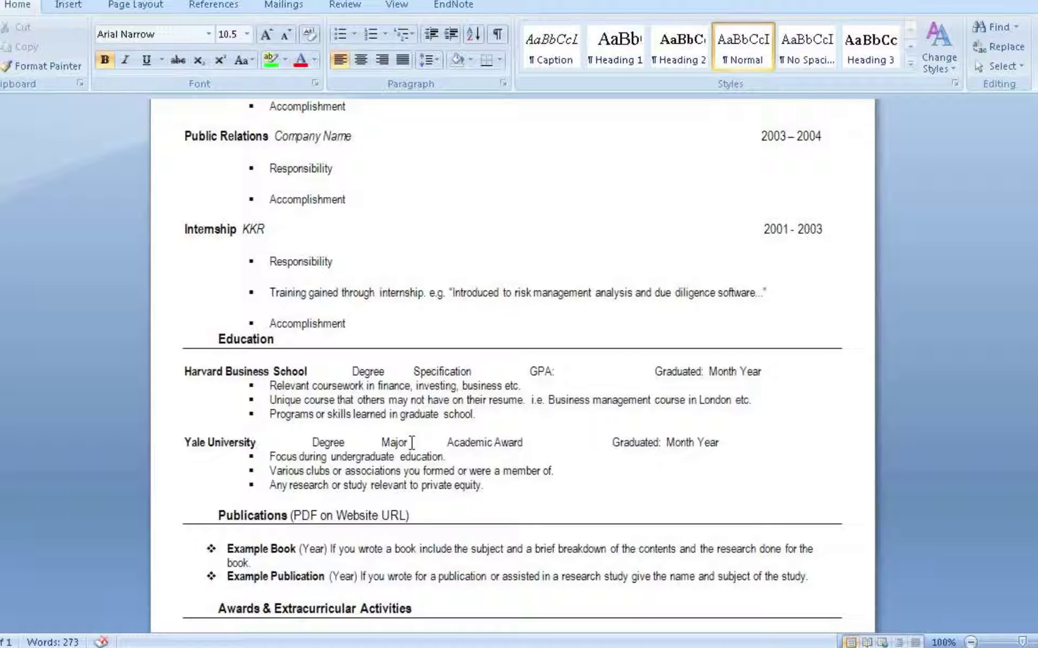
Step: Add ': Business' after Major on the Yale University line
click(413, 444)
text(: Ital)
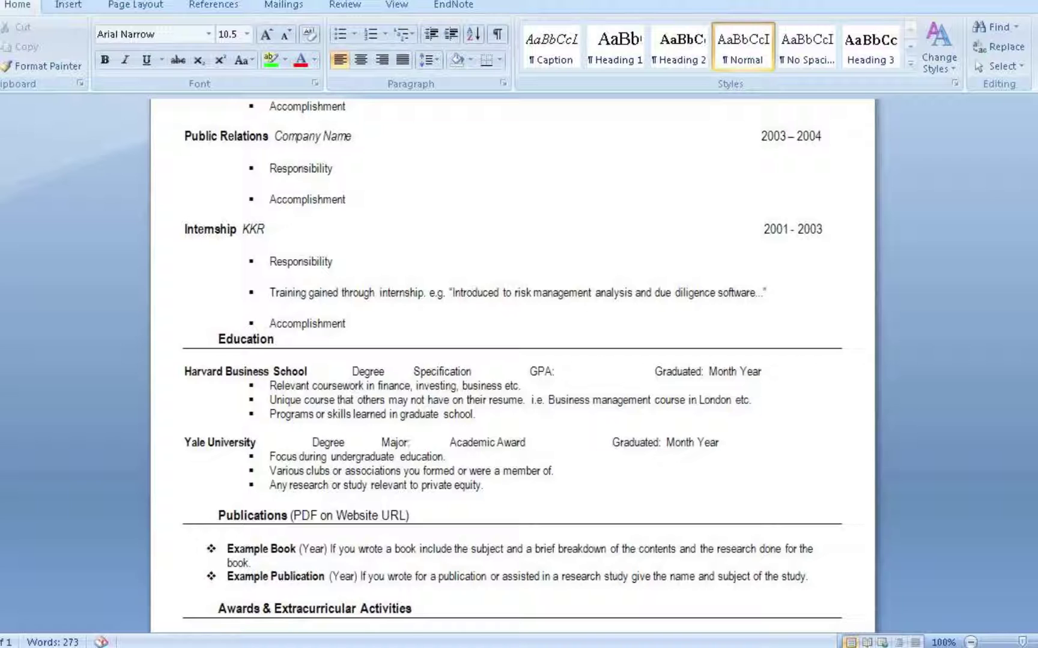
text(ian)
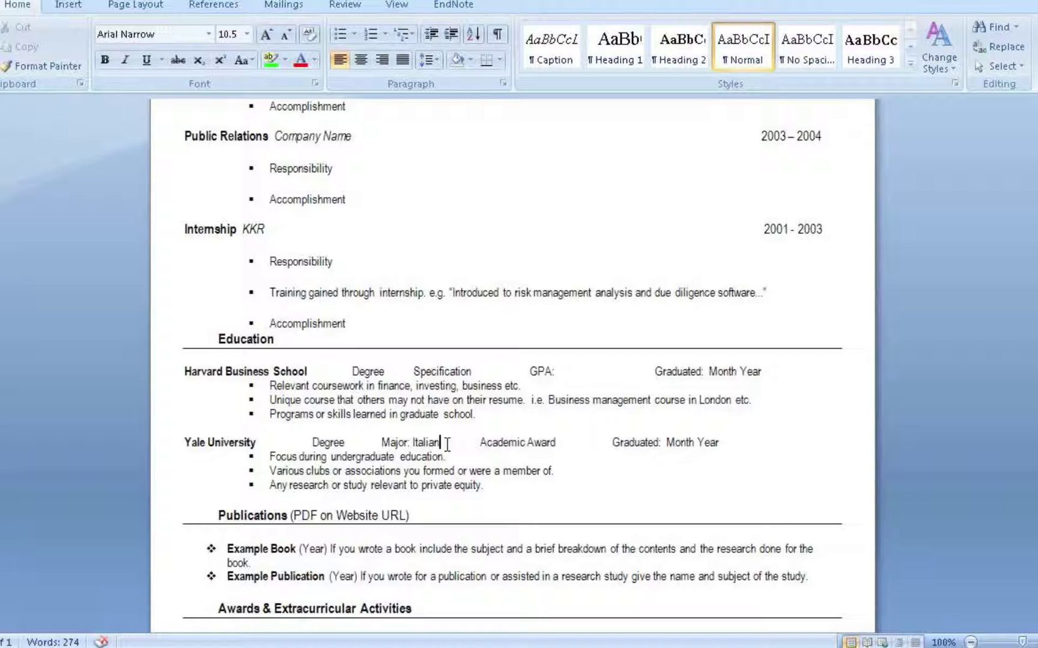
click(558, 442)
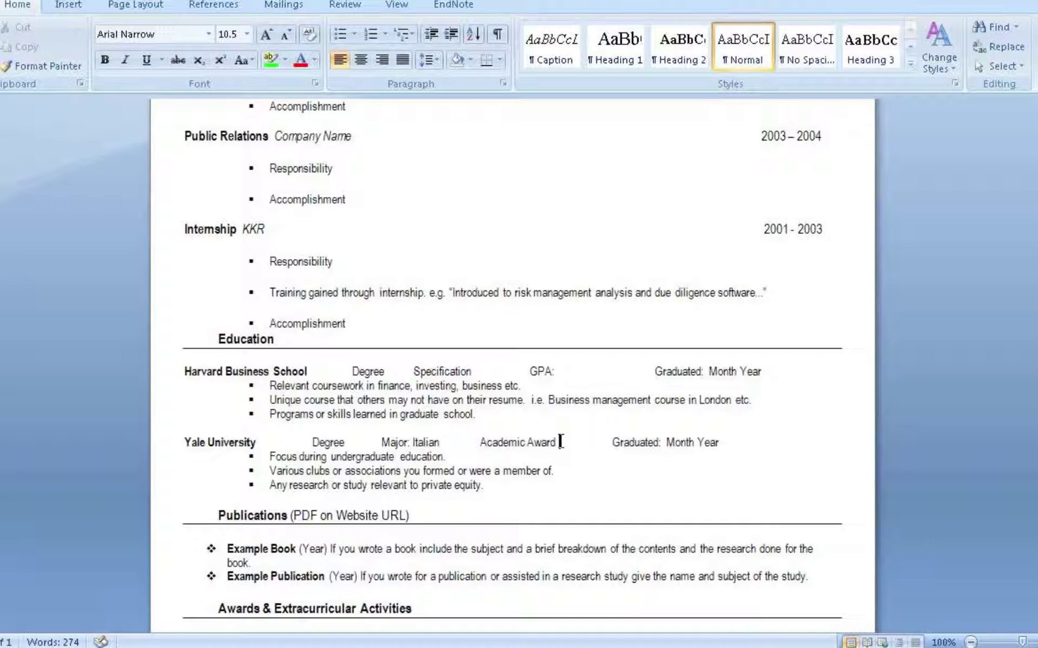
double_click(422, 442)
text(Business)
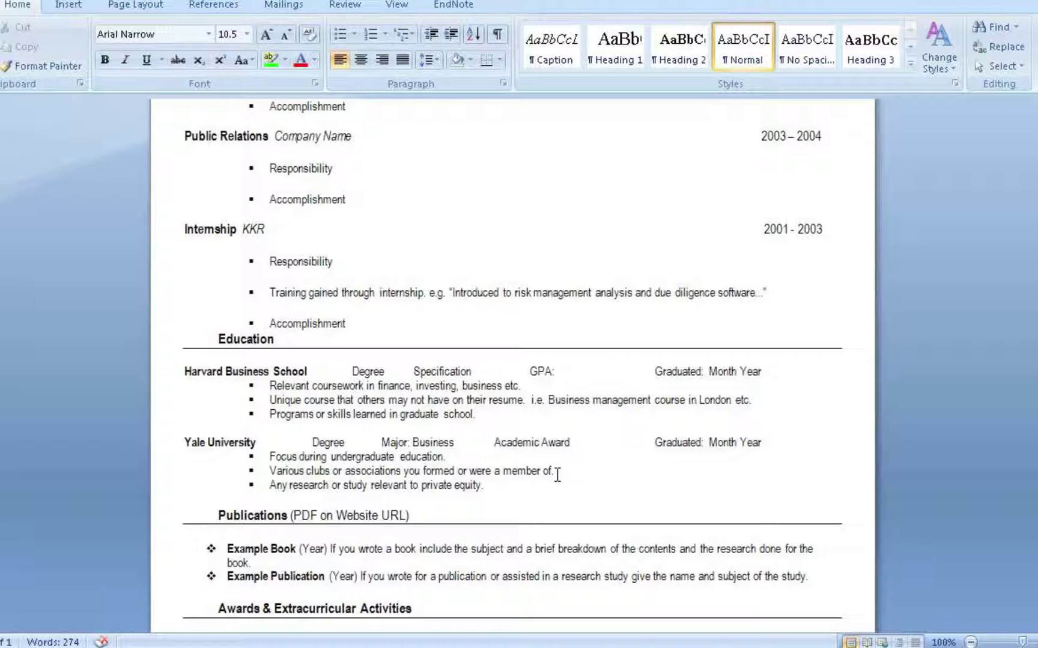
click(557, 475)
click(500, 487)
scroll(478, 508, down, 3)
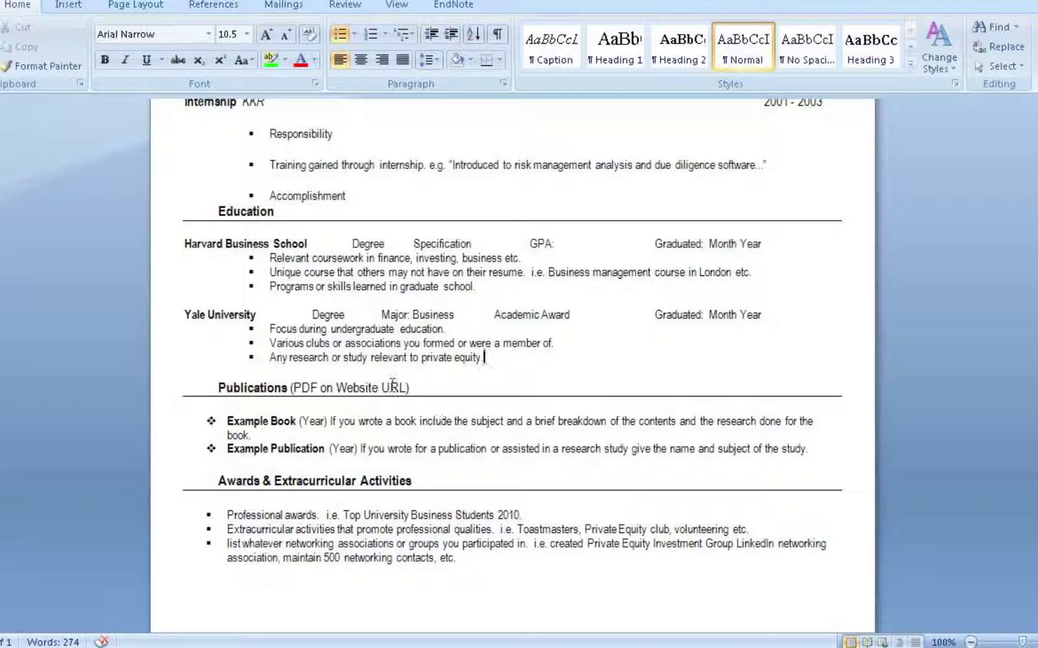
drag(390, 387, 291, 388)
click(269, 443)
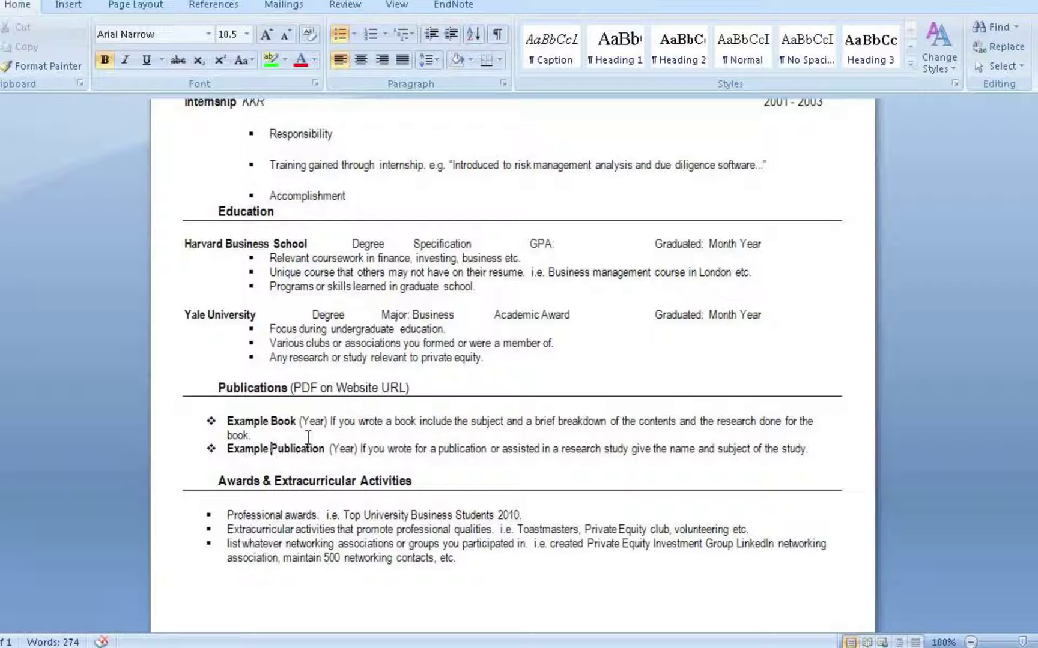
click(308, 438)
click(436, 449)
Step: Add a period after 2010 at the end of the first Awards bullet
scroll(405, 460, down, 1)
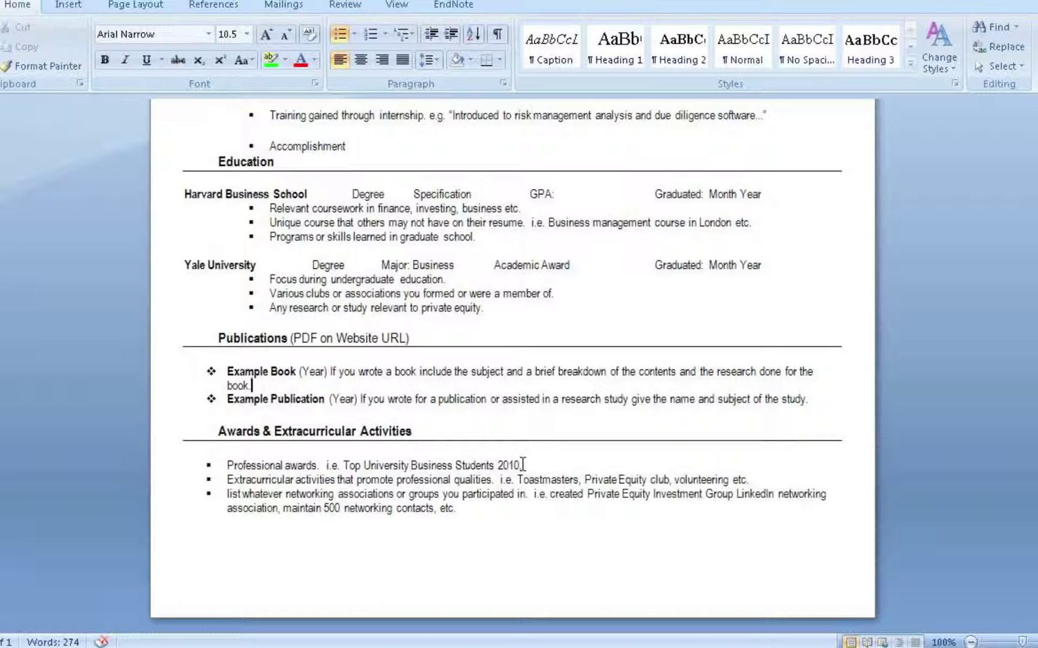
click(523, 465)
text(.)
Step: Insert a comma after 'contacts' in the last Awards bullet
click(437, 509)
text(,)
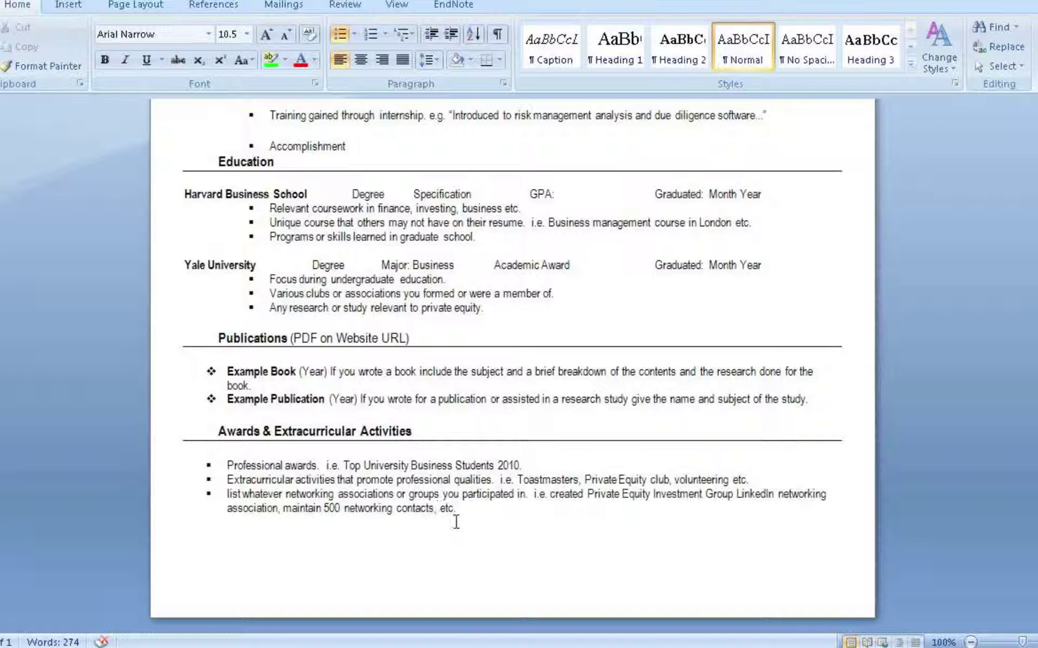
scroll(458, 528, up, 4)
Step: Scroll back to the top of the resume to view the contact header and Experience section
scroll(458, 530, up, 10)
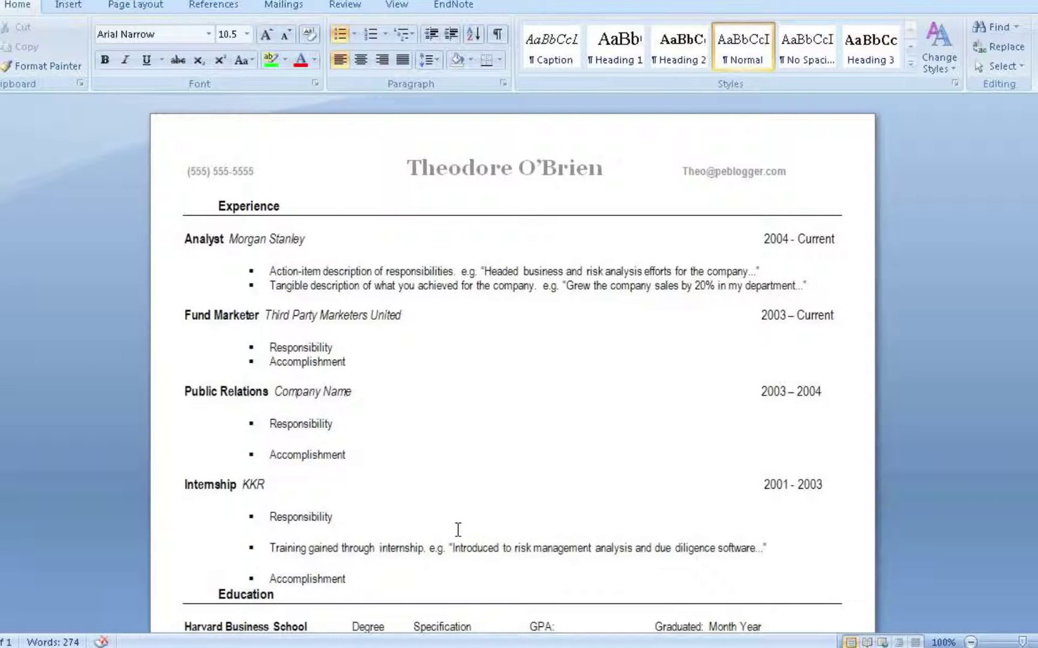